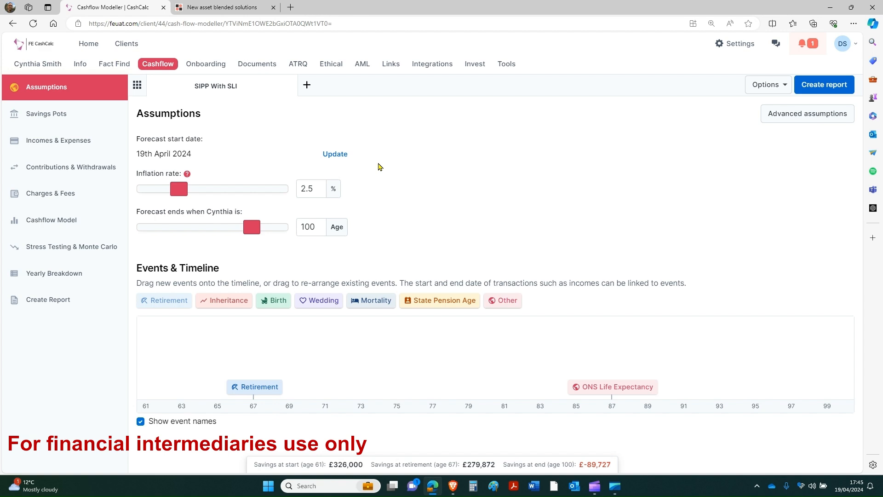
Review the client scenario on the Just adviser site, from its SIPP objectives to the traditional and blended drawdown portfolio charts.
click(223, 10)
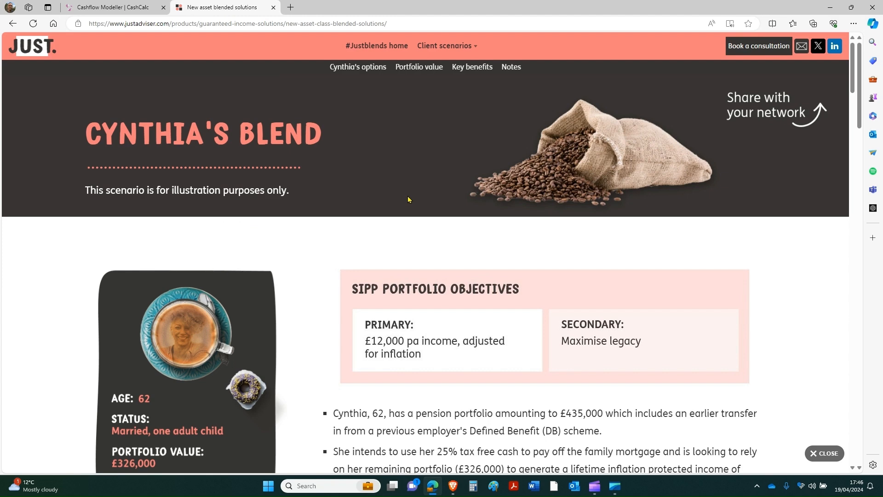
scroll(302, 223, down, 3)
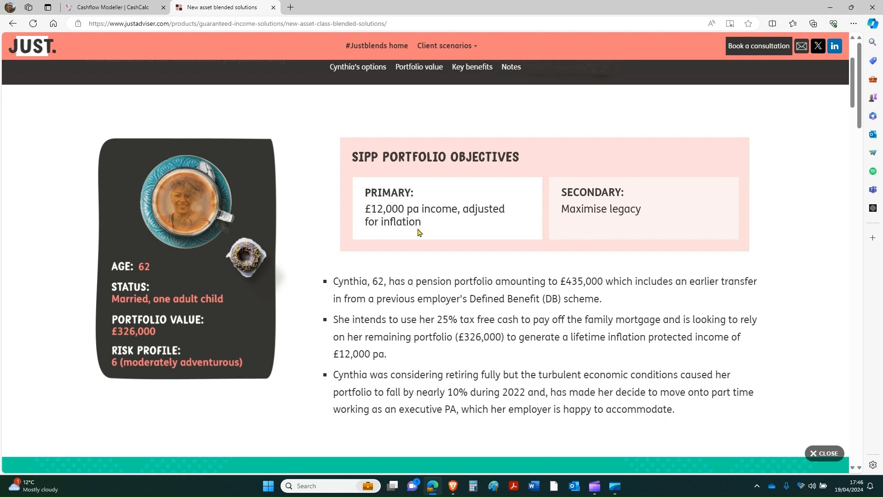
scroll(418, 232, down, 20)
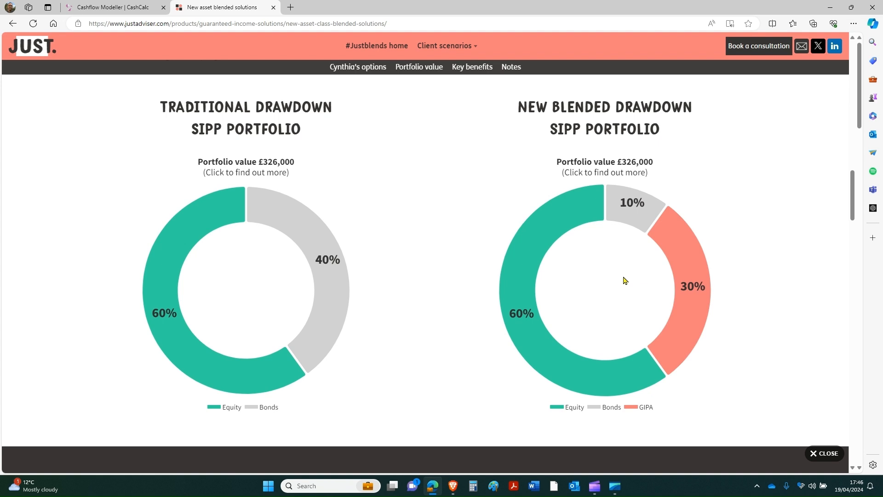
Switch back to CashCalc and review the forecast's savings pots, withdrawals and expenses.
click(132, 8)
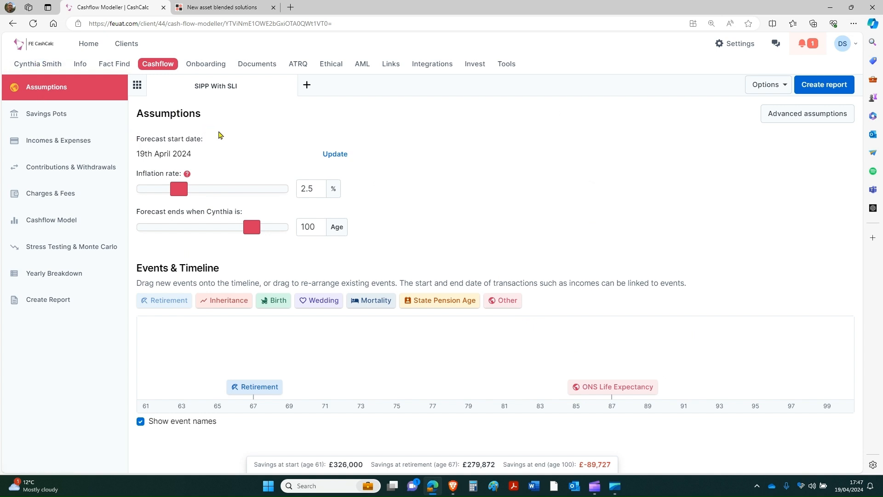
click(69, 118)
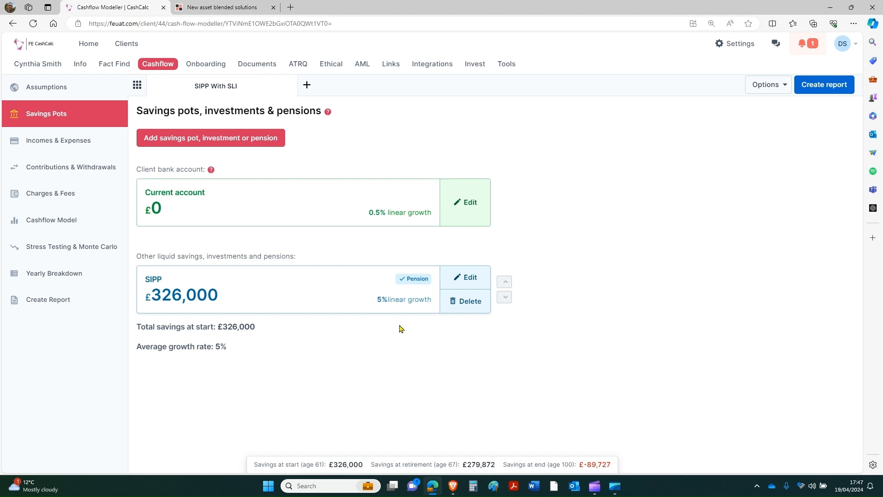
click(69, 175)
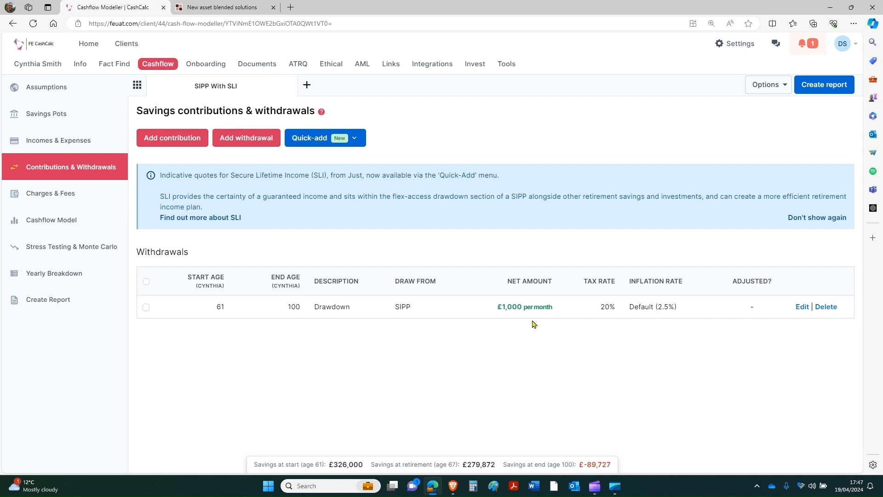
click(64, 141)
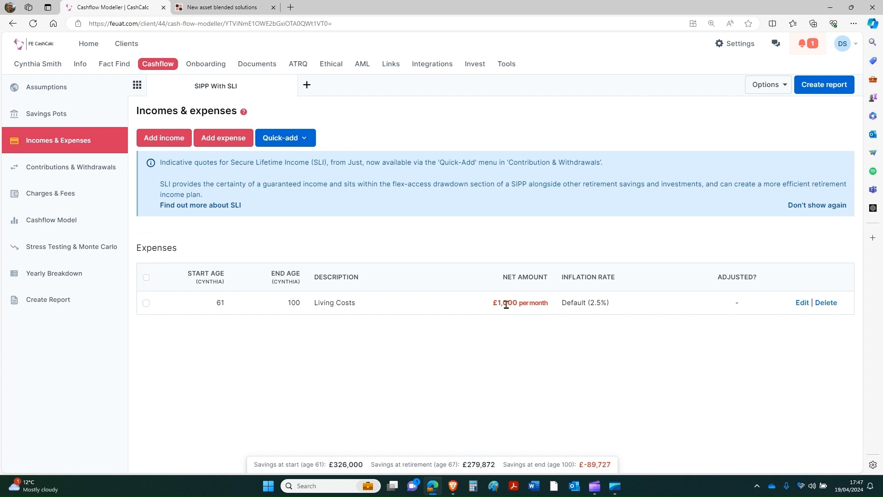
Dismiss the Secure Lifetime Income notice on the cashflow model and examine where the SIPP runs out in the savings chart.
click(92, 223)
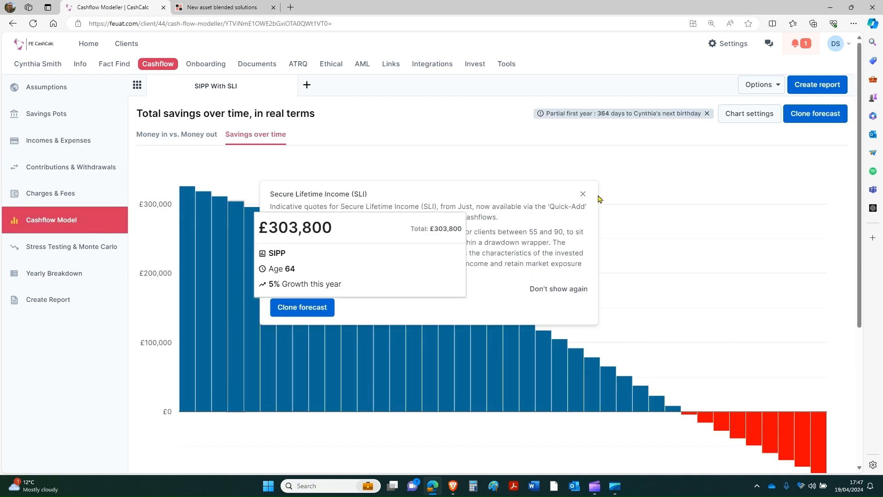
click(583, 194)
scroll(643, 212, down, 2)
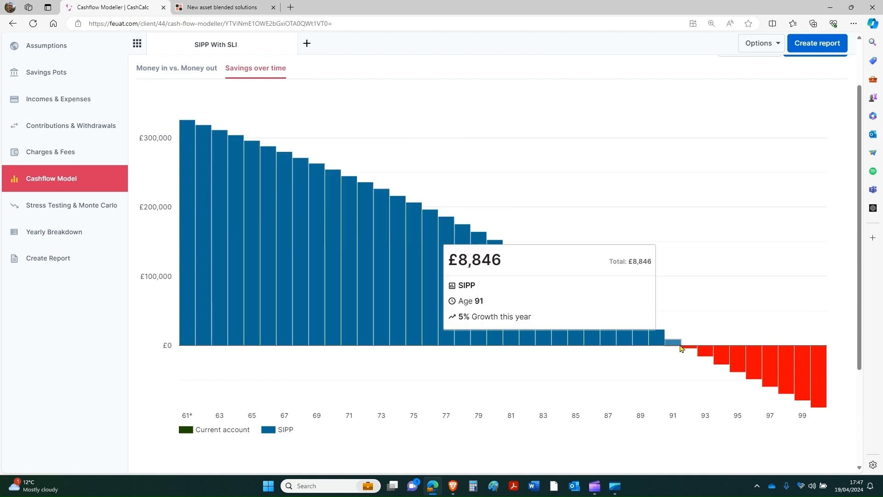
mouse_move(690, 353)
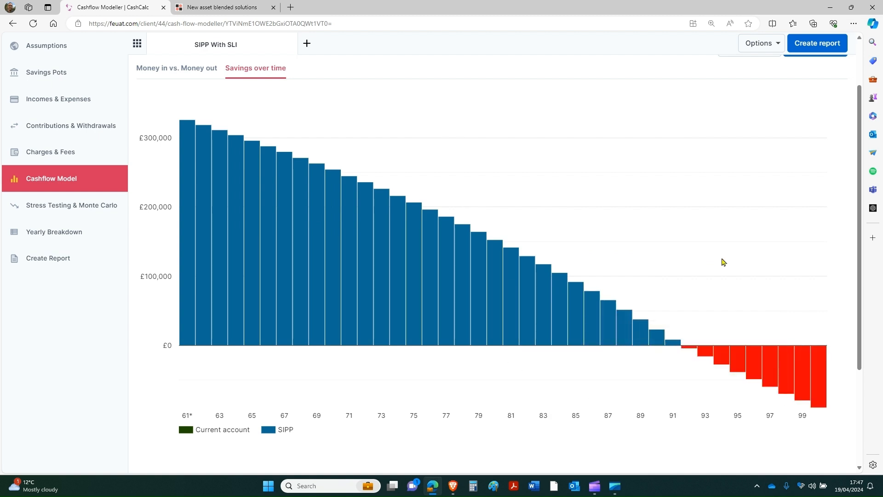
scroll(722, 261, up, 1)
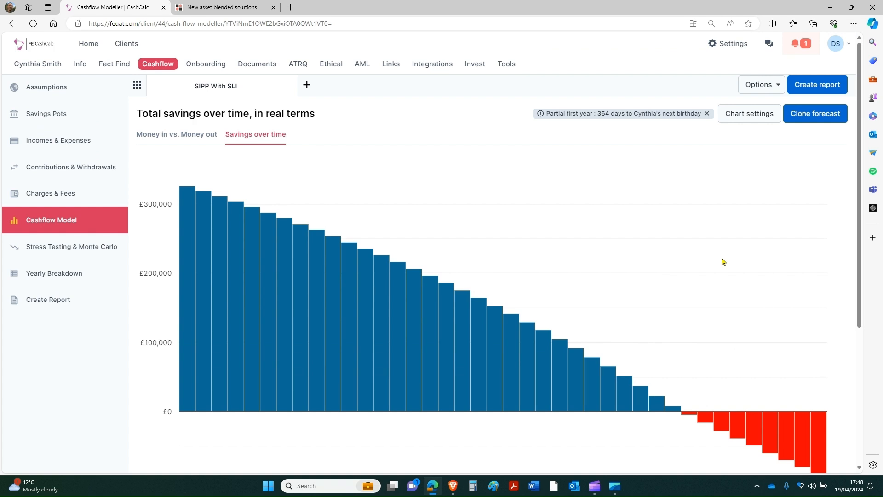
Start a Secure Lifetime Income entry for the forecast, with purchase at age 62 using the SIPP.
click(62, 178)
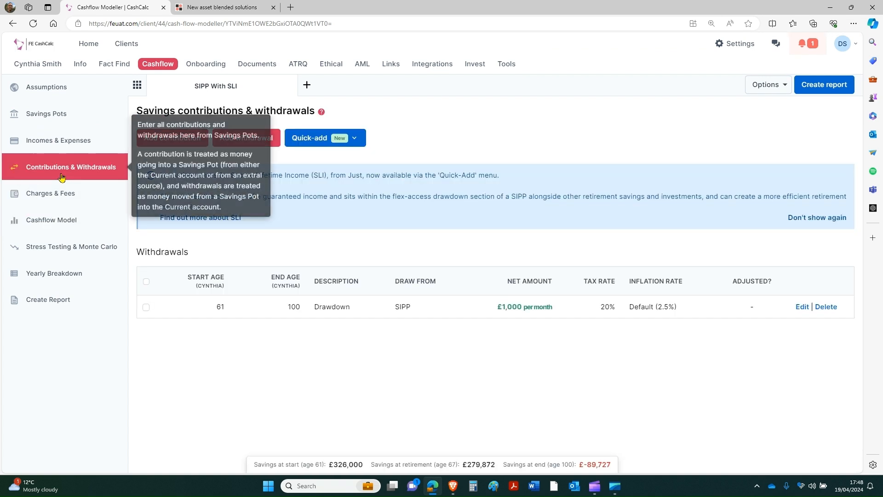
click(310, 139)
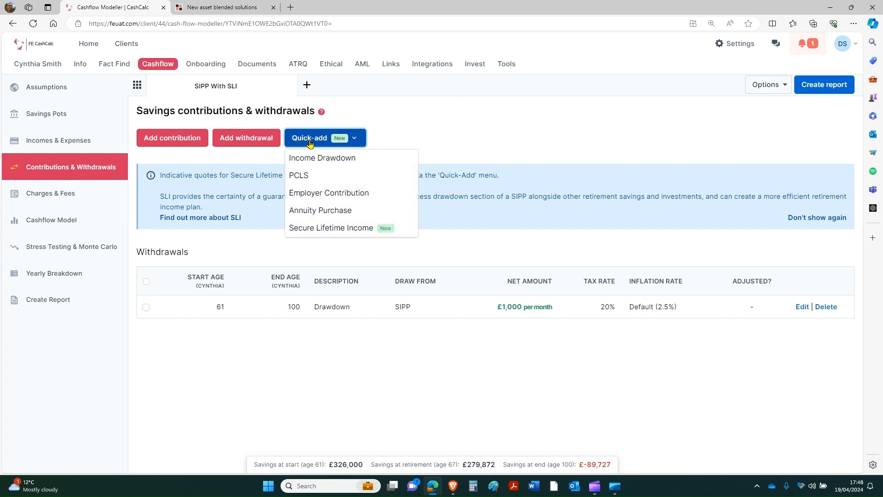
click(329, 229)
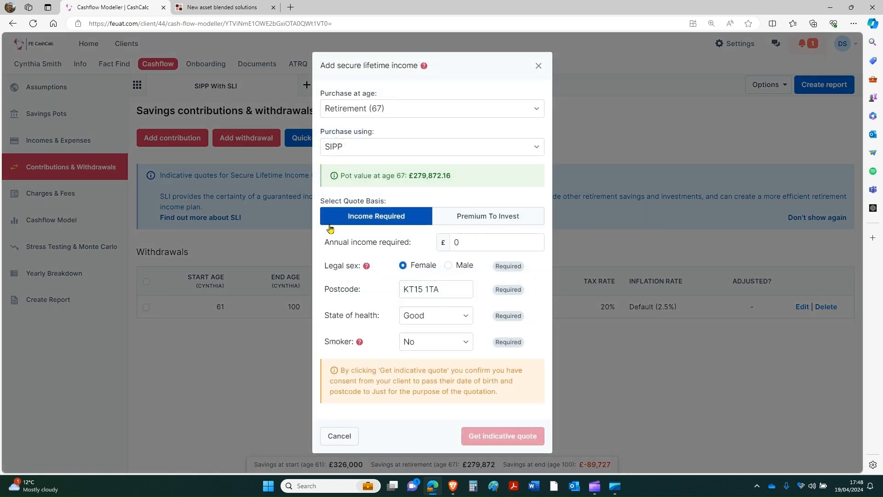
click(389, 115)
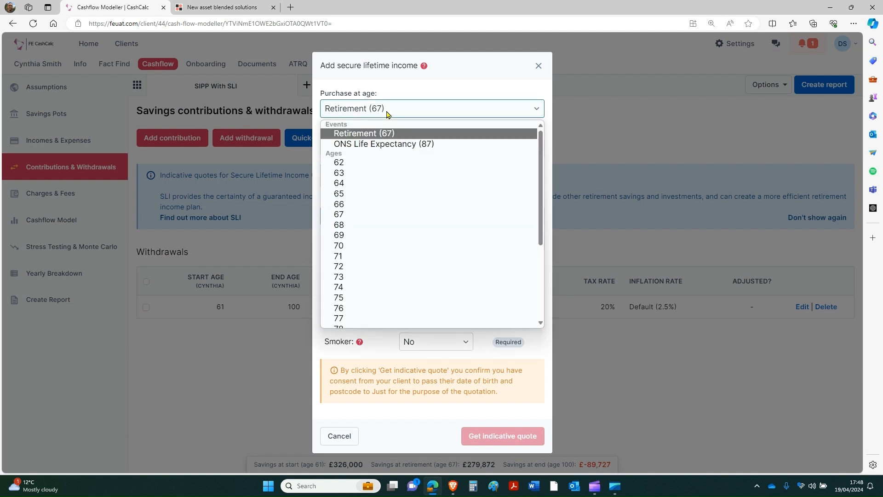
click(358, 164)
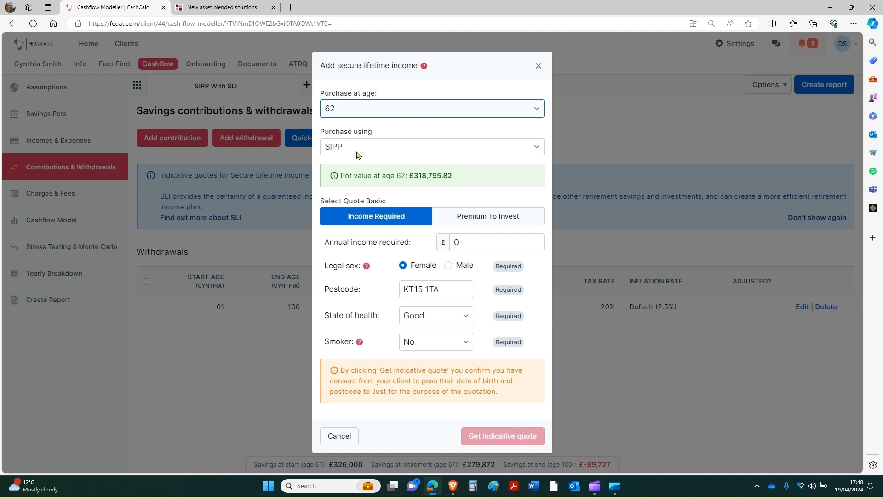
click(358, 154)
click(358, 154)
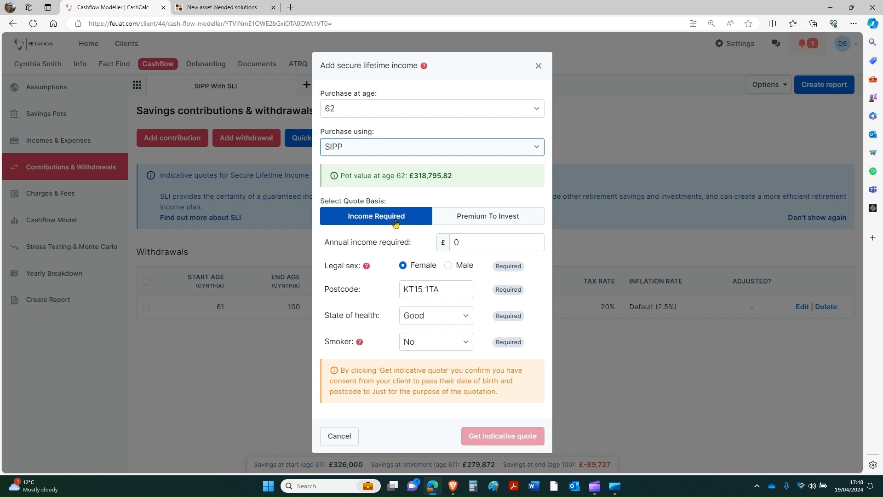
Try an annual income requirement of £12,000 for the quote and clear the amount again.
click(494, 240)
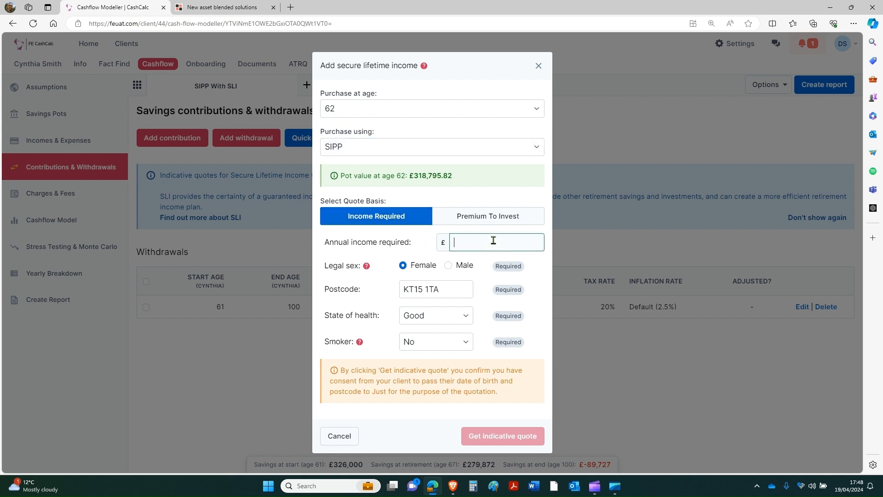
text(12)
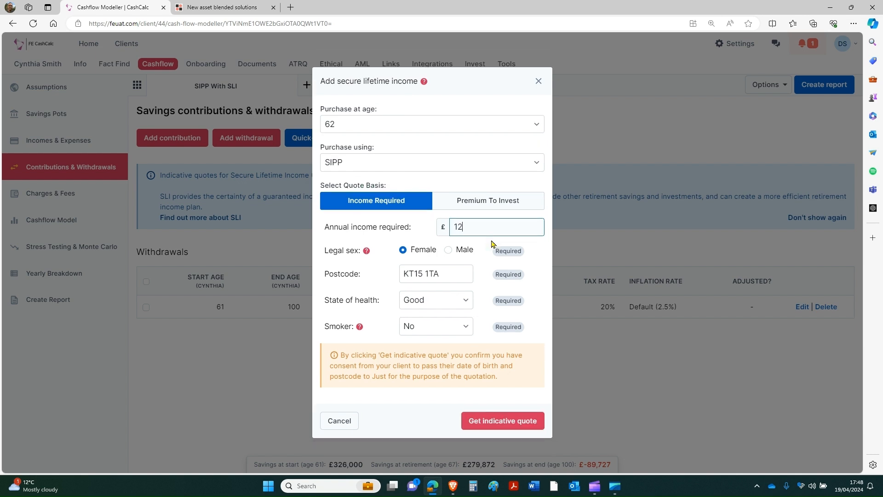
text(000)
drag(489, 229, 444, 239)
key(BackSpace)
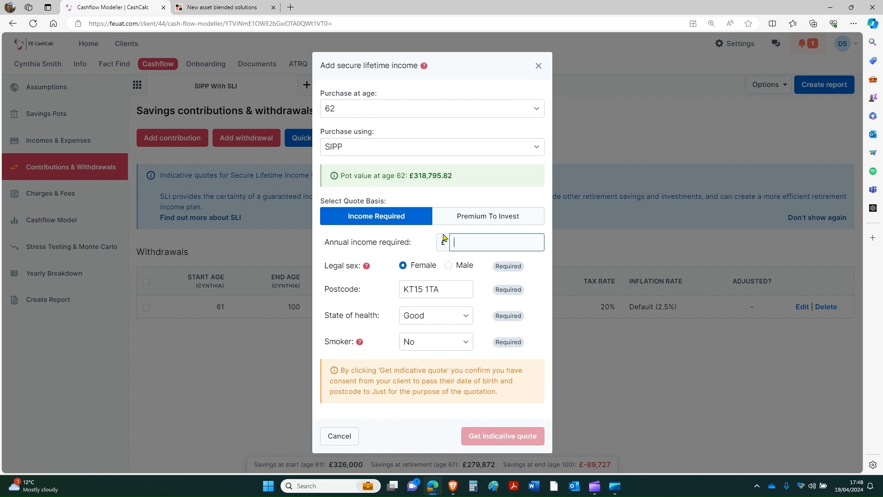
Change the quote basis to Premium To Invest, trying a specific amount of £150,000 and clearing it.
click(467, 215)
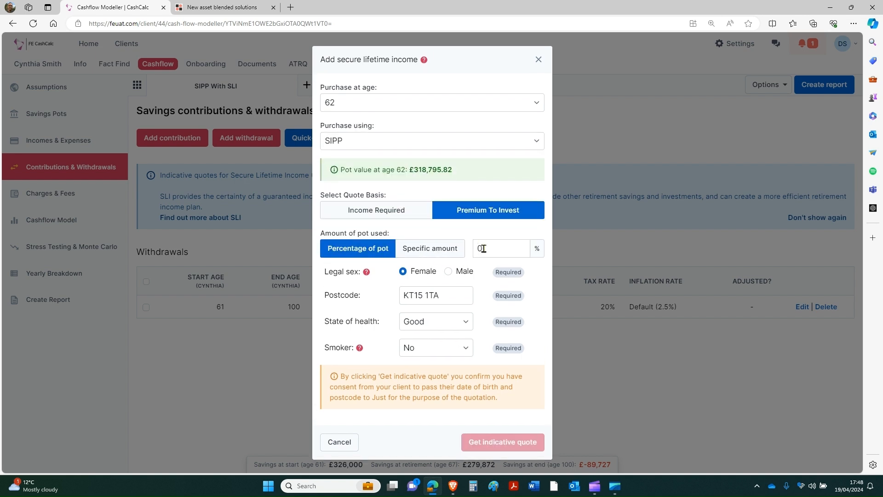
click(423, 253)
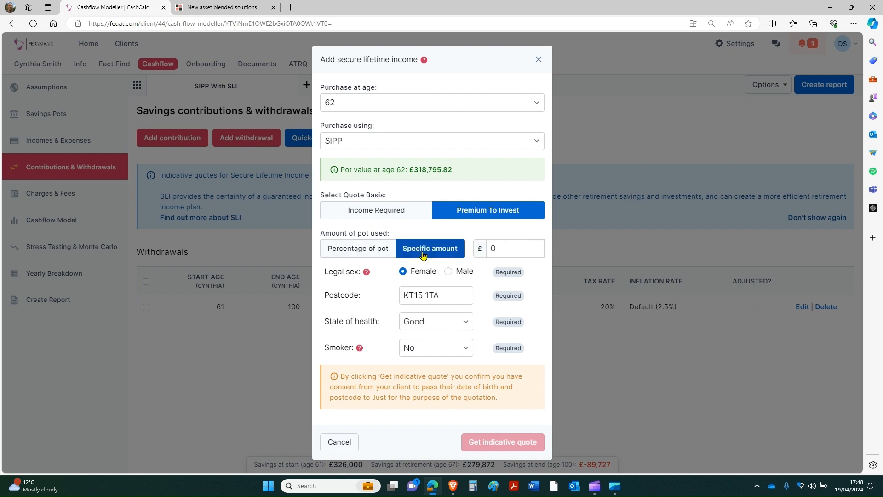
click(503, 250)
text(1)
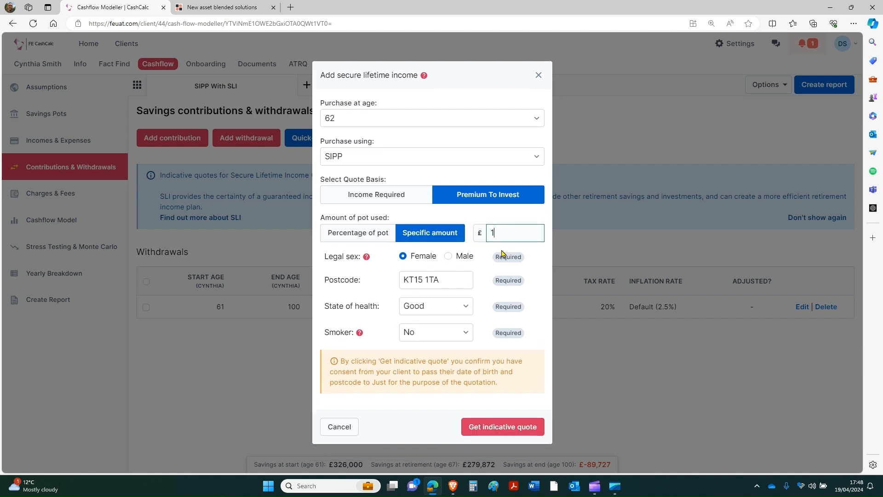
text(50000)
drag(523, 233, 483, 238)
key(BackSpace)
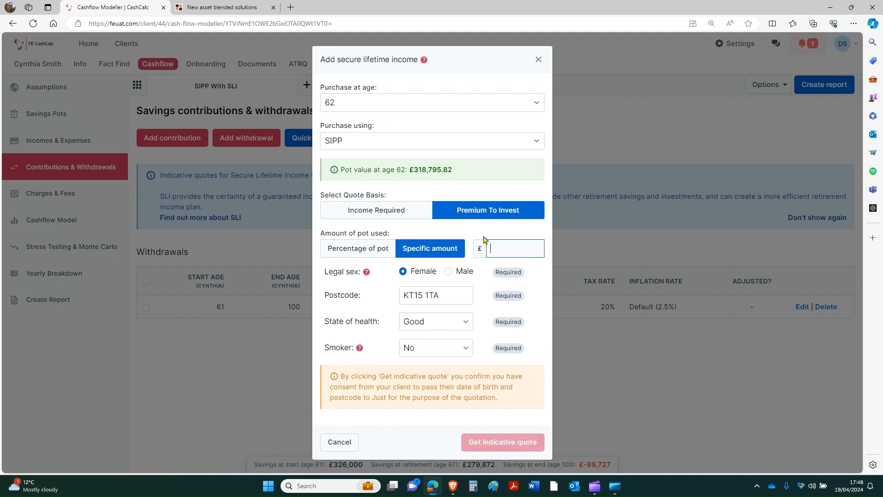
Base the premium on a percentage of the pot, set at 30%, after checking the Just scenario page.
click(382, 251)
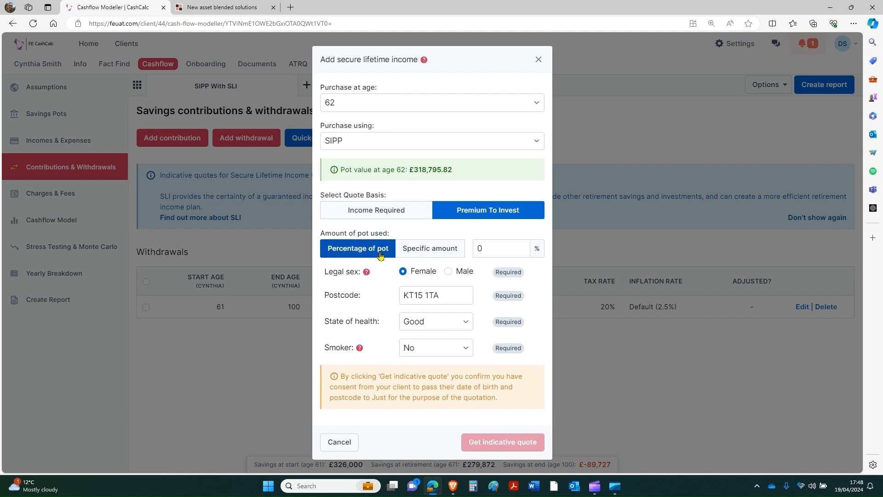
click(234, 9)
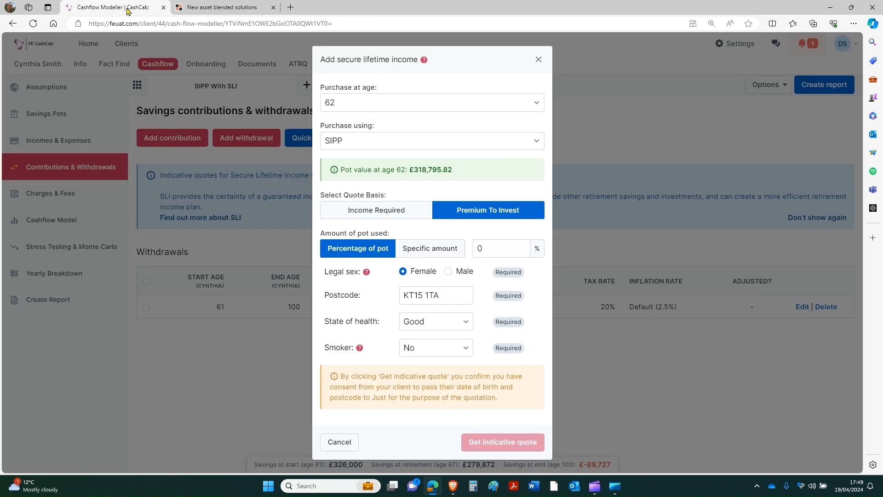
click(128, 8)
click(499, 249)
text(30)
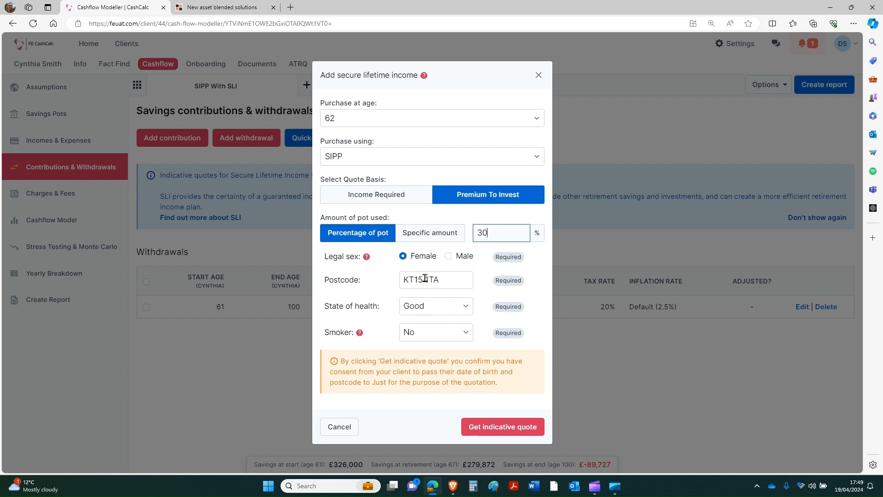
Choose Good as the state of health, get the indicative quote and examine its guaranteed annual income.
click(423, 315)
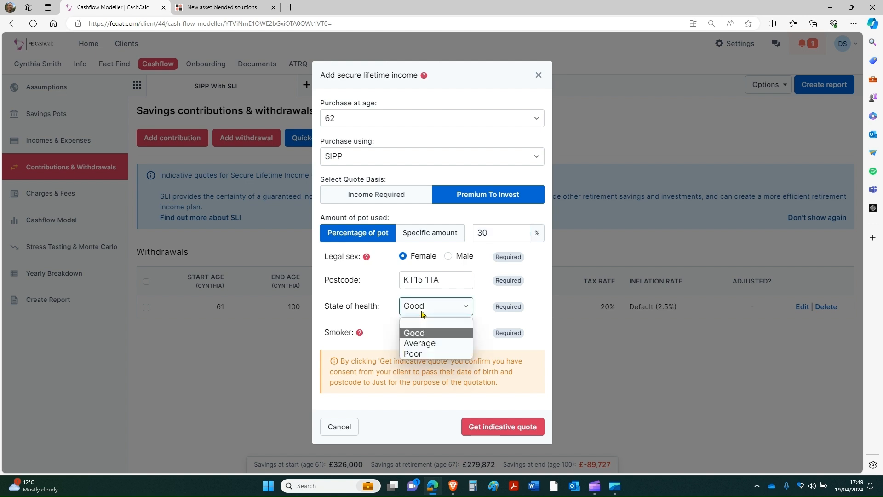
click(423, 333)
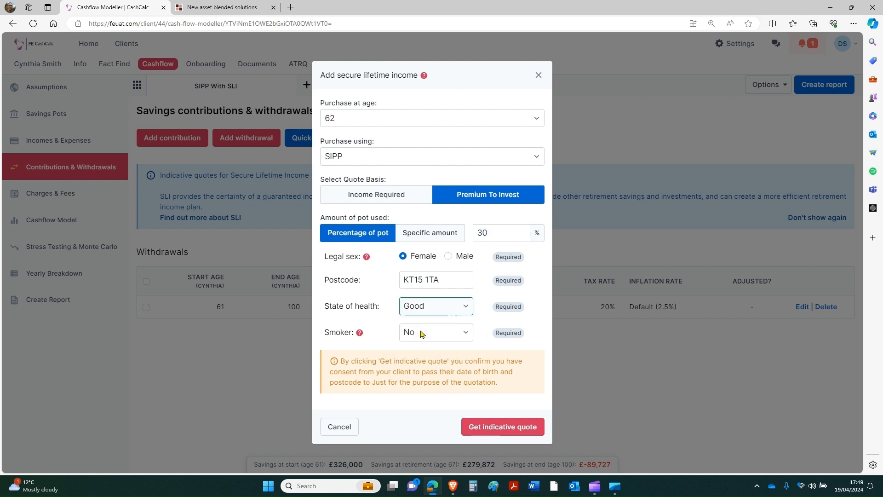
click(498, 427)
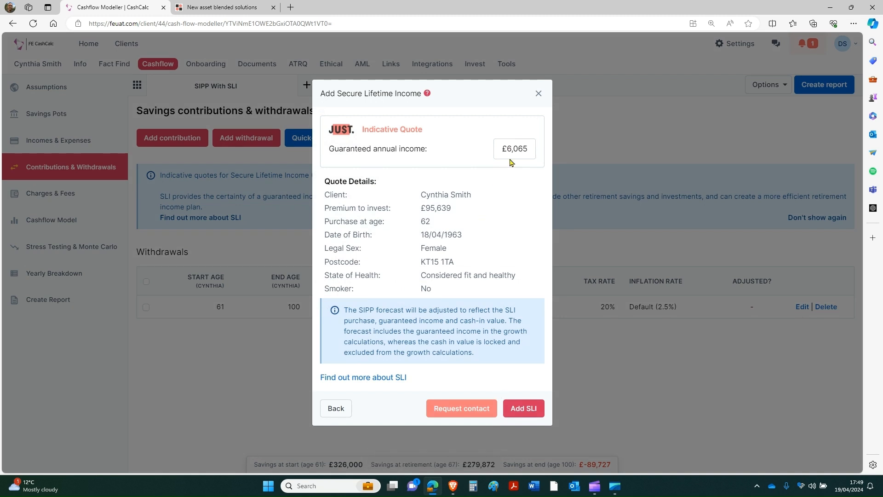
drag(528, 149, 501, 150)
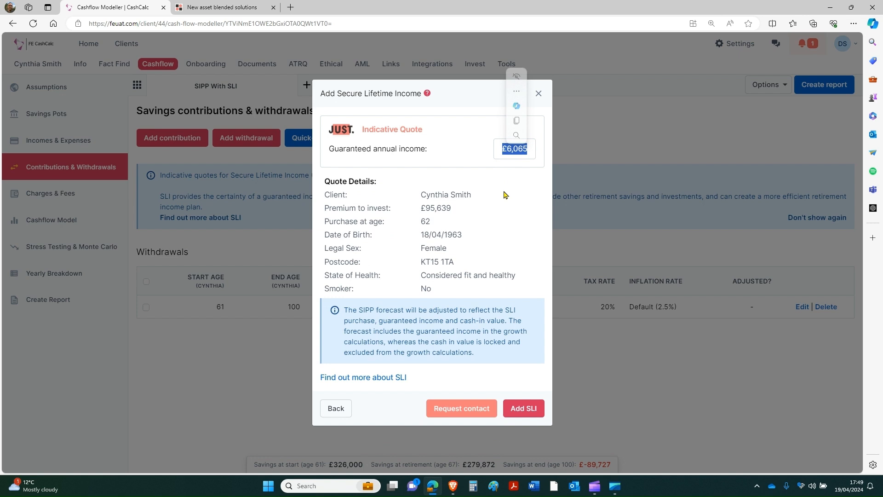
click(504, 195)
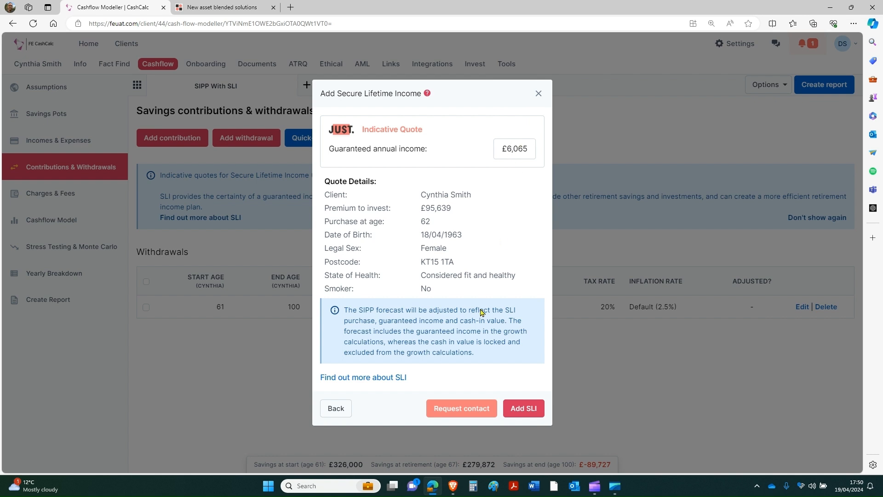
View and dismiss the form for requesting contact from Just, and add the quoted SLI to the forecast.
click(464, 409)
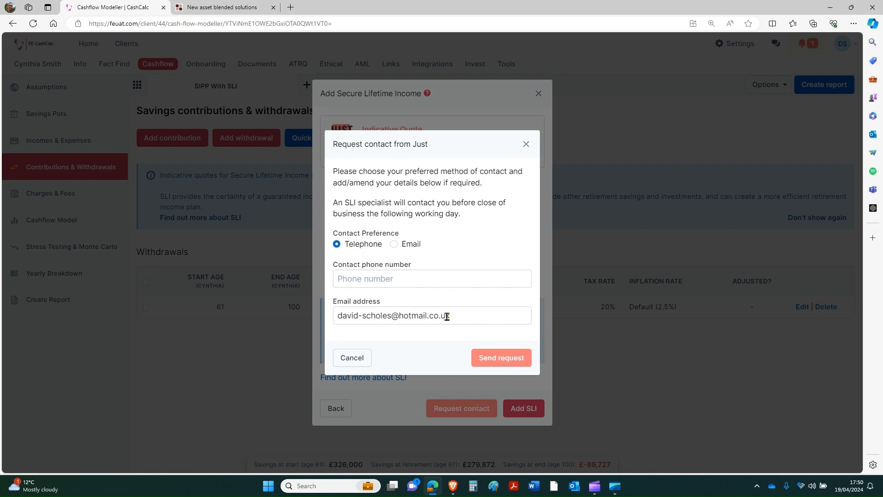
click(526, 145)
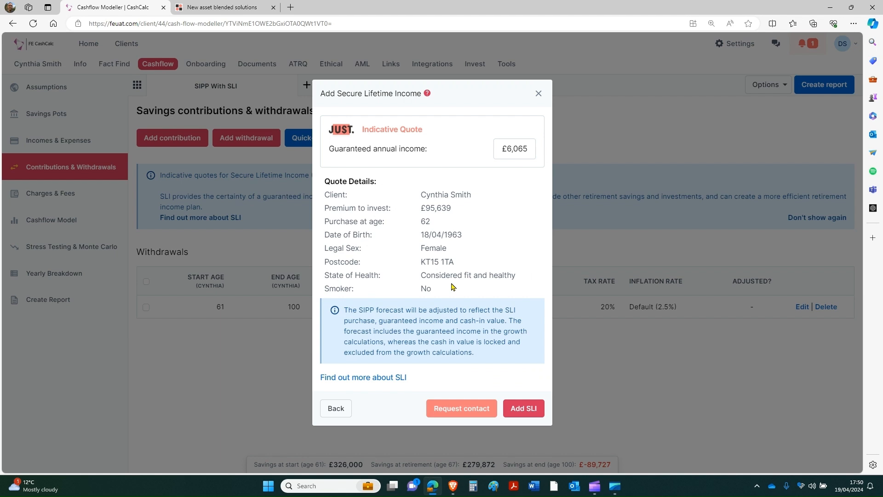
click(521, 414)
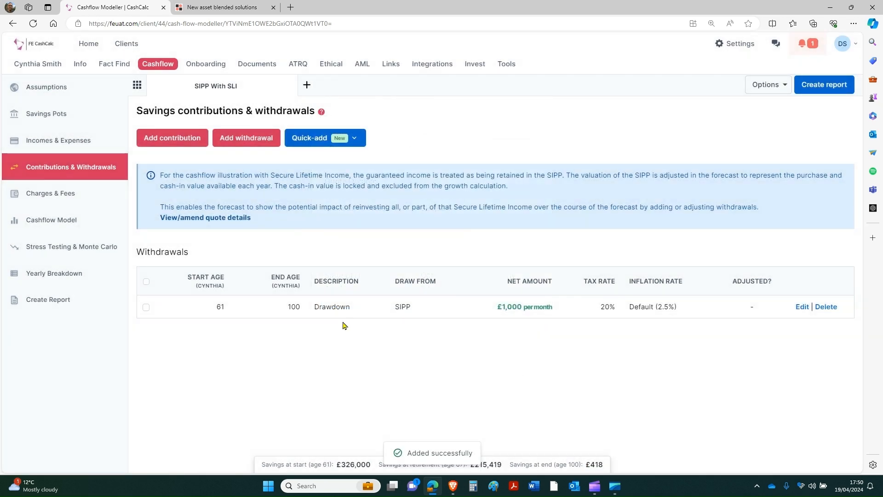
Examine the SIPP With SLI forecast's savings-over-time chart and the projected savings at age 100.
click(55, 224)
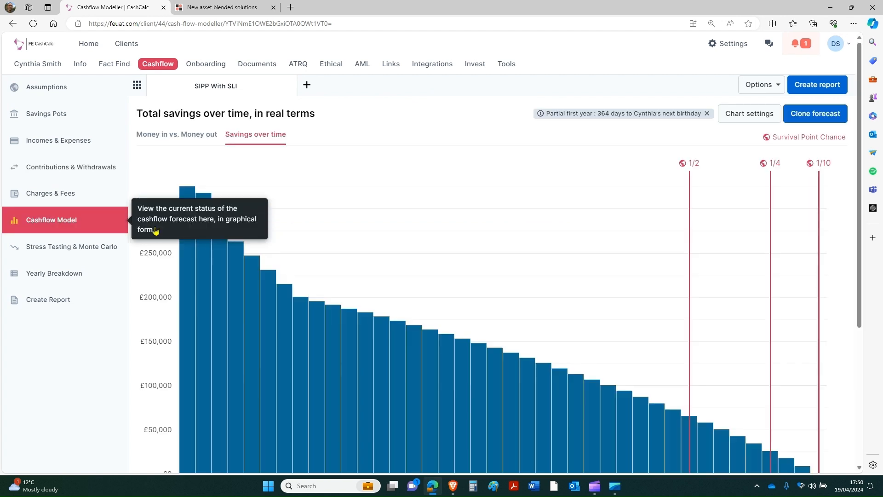
scroll(608, 209, down, 1)
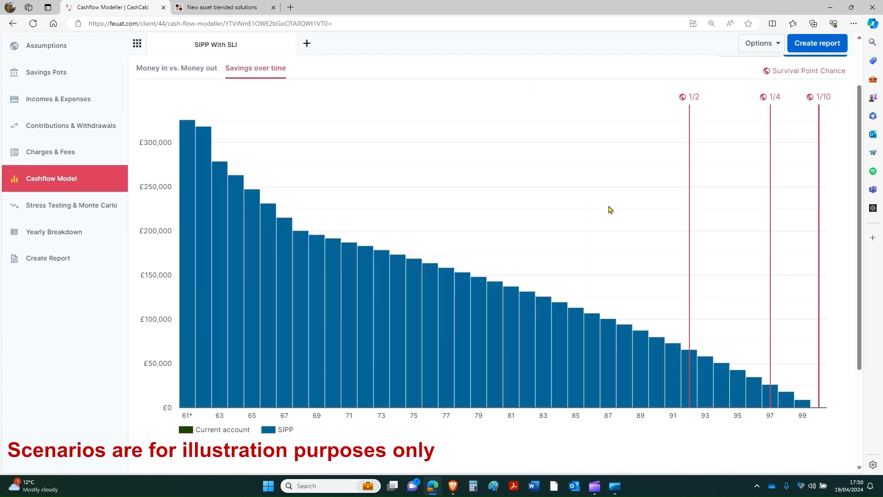
mouse_move(183, 127)
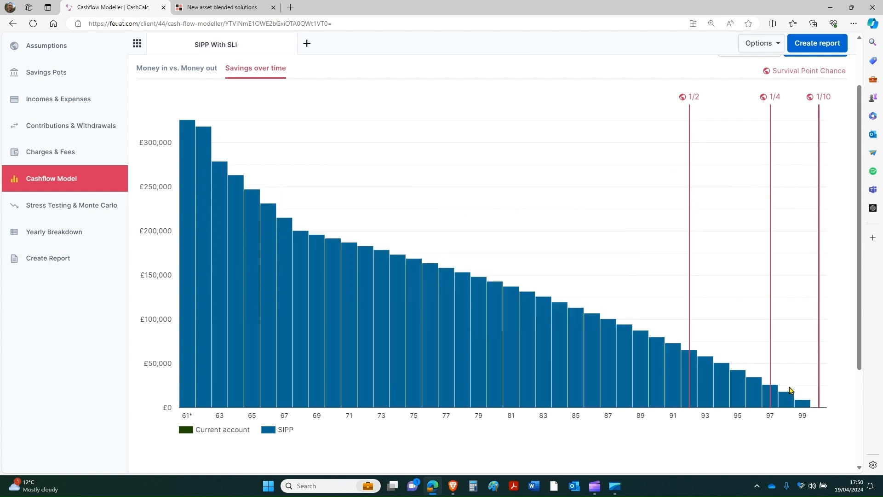
scroll(831, 371, down, 1)
scroll(831, 368, down, 2)
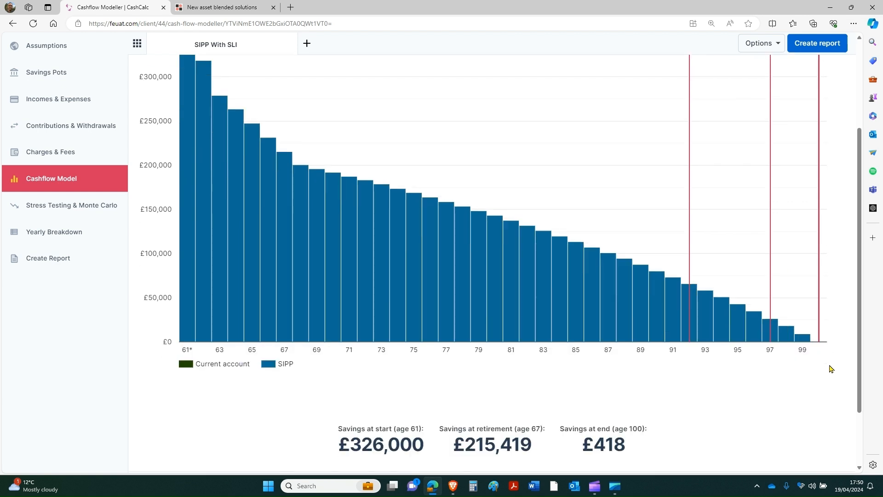
drag(626, 375, 595, 377)
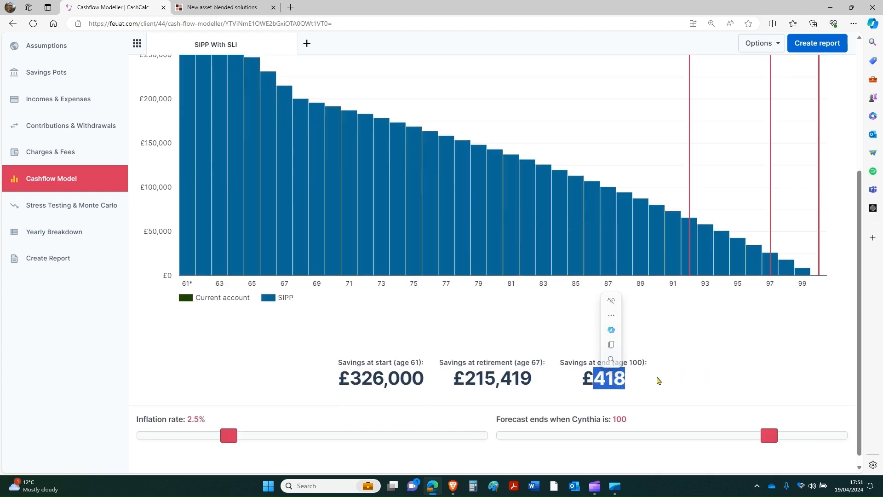
click(658, 381)
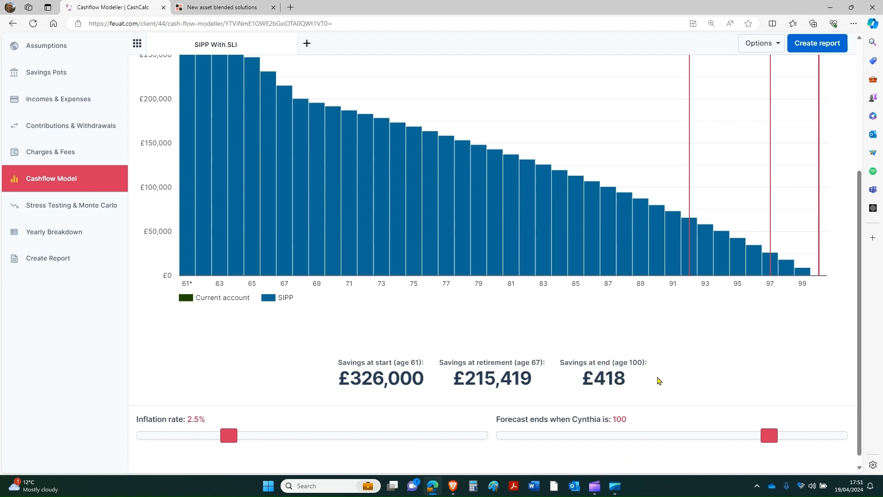
scroll(796, 344, up, 5)
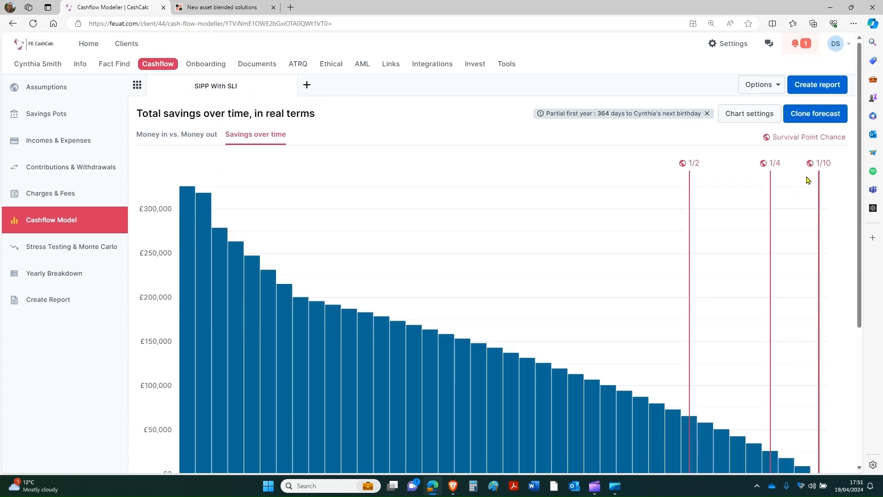
scroll(726, 174, down, 2)
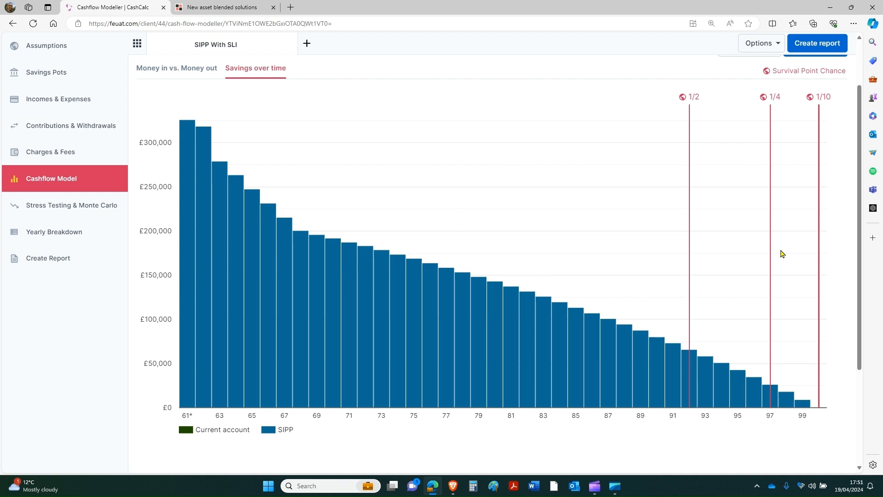
scroll(782, 253, up, 2)
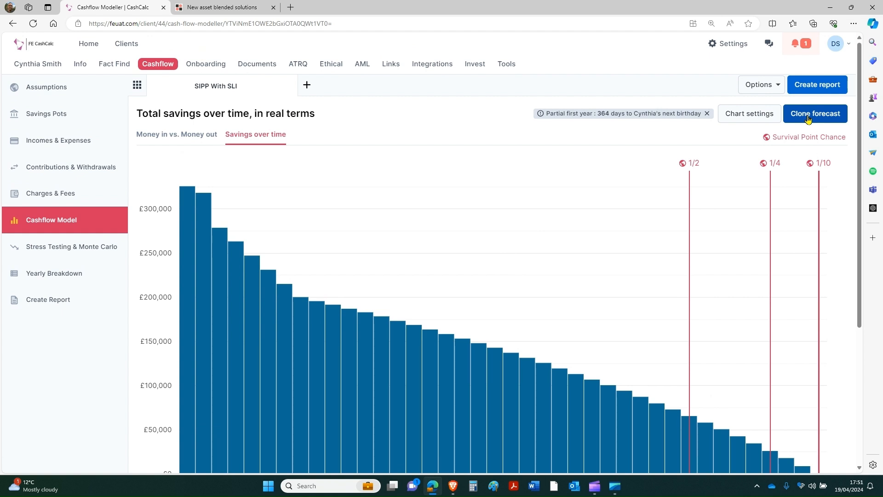
Clone the SIPP With SLI forecast as a new forecast named SIPP Non SLI.
click(808, 118)
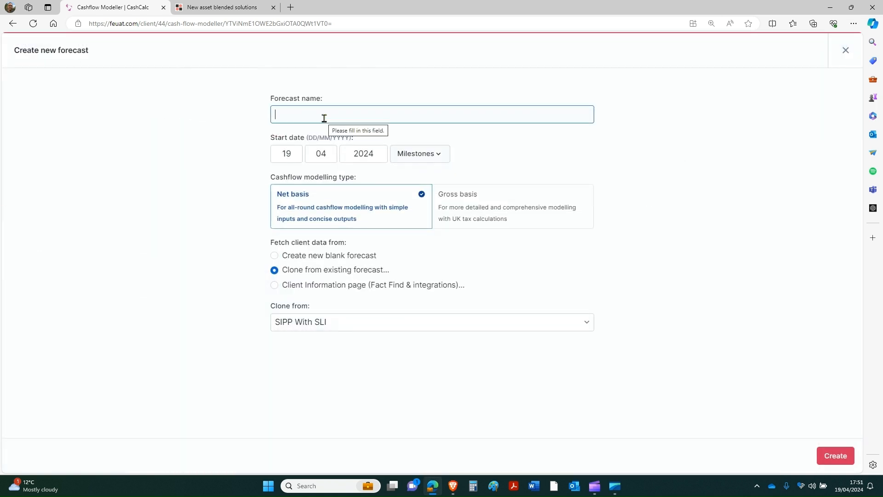
text(SIPP)
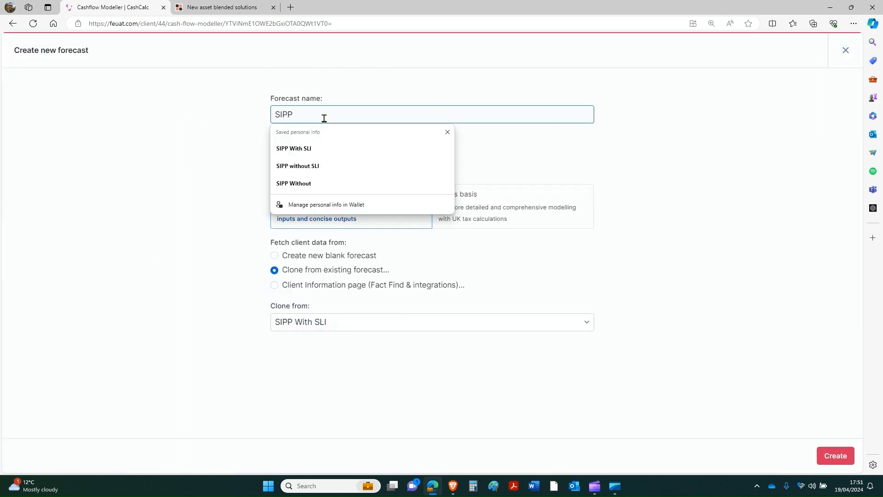
text( Non SLI)
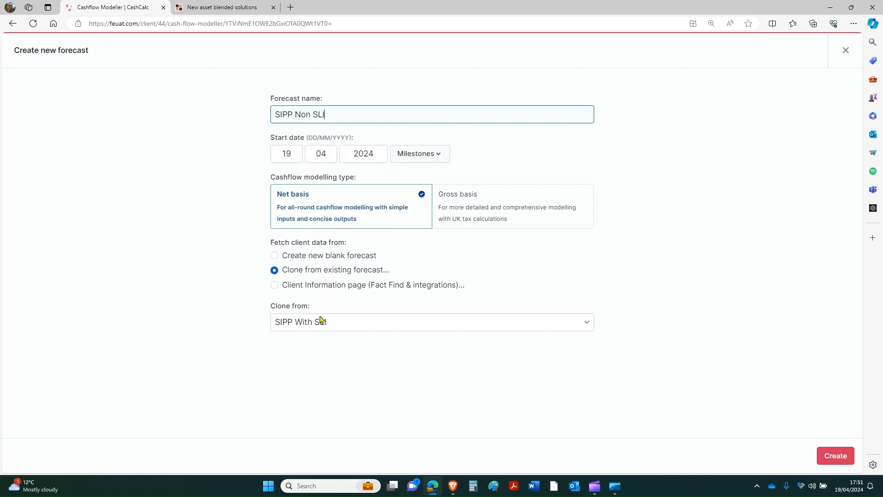
click(836, 455)
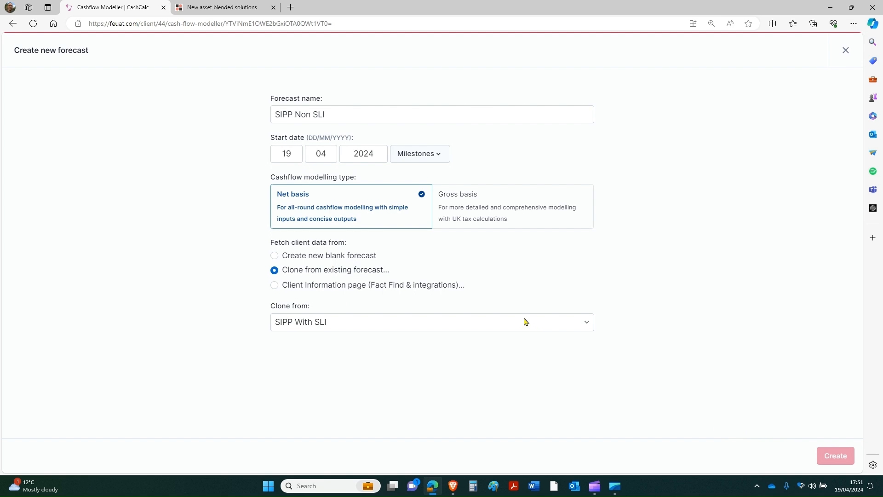
click(583, 194)
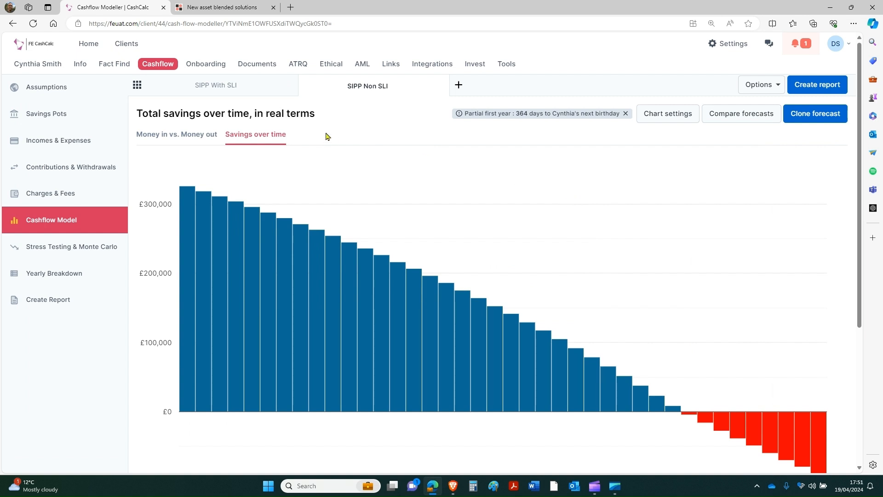
Compare SIPP Non SLI with SIPP With SLI, checking the savings at age 100, and close the comparison.
click(736, 118)
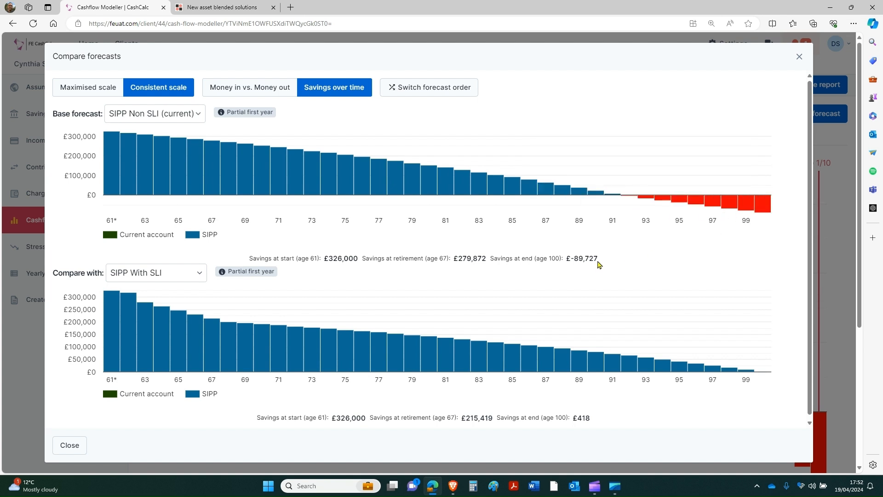
drag(599, 259, 567, 259)
click(799, 56)
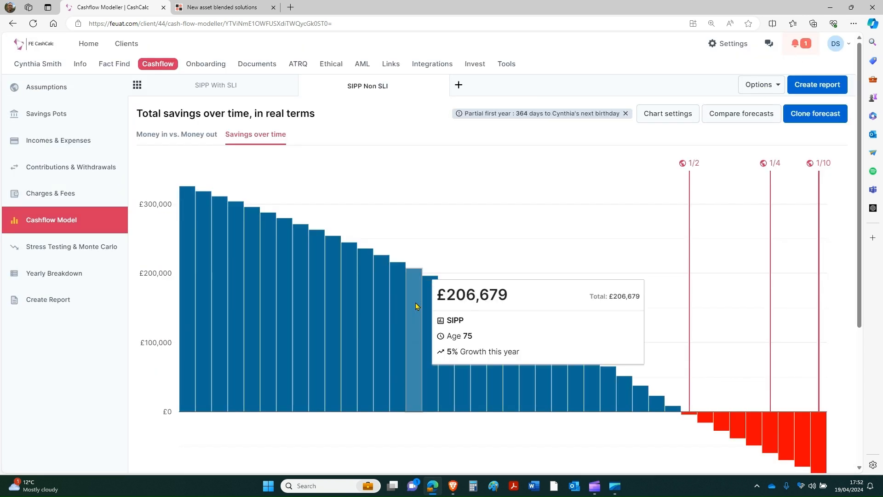
Set the SIPP's investment return rate to 6% in the SIPP With SLI forecast.
click(226, 90)
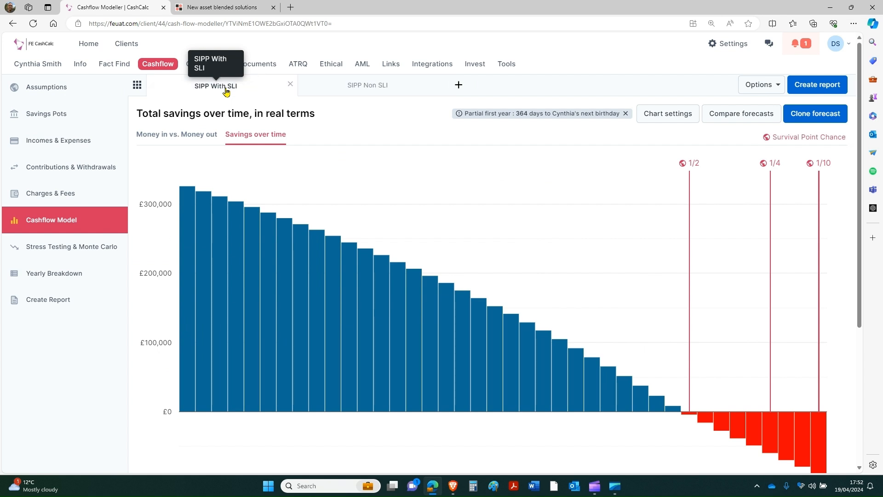
click(72, 124)
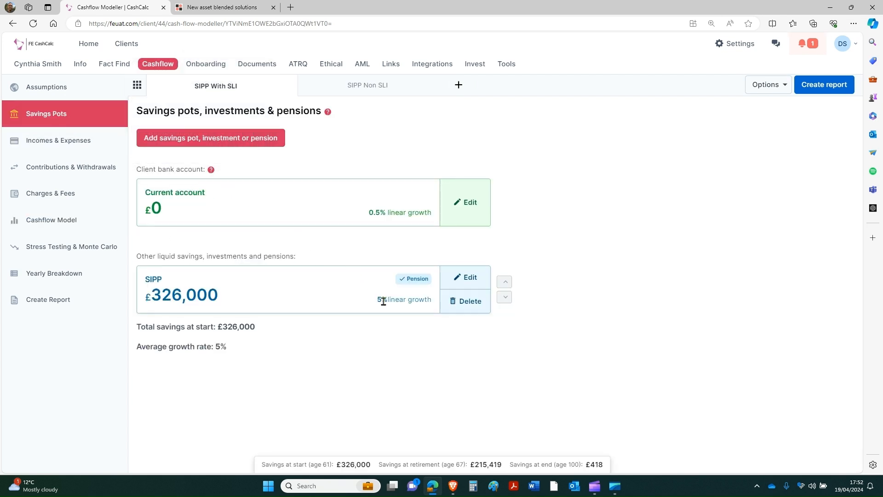
click(466, 279)
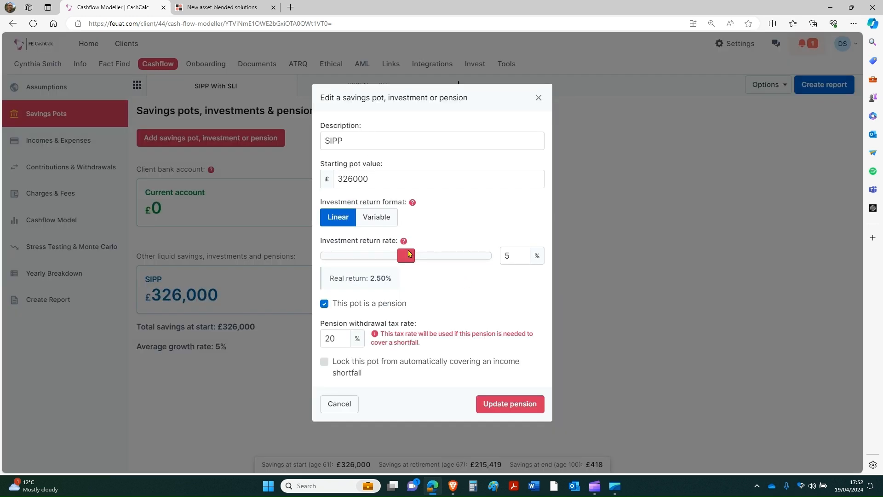
double_click(510, 255)
text(6)
click(504, 408)
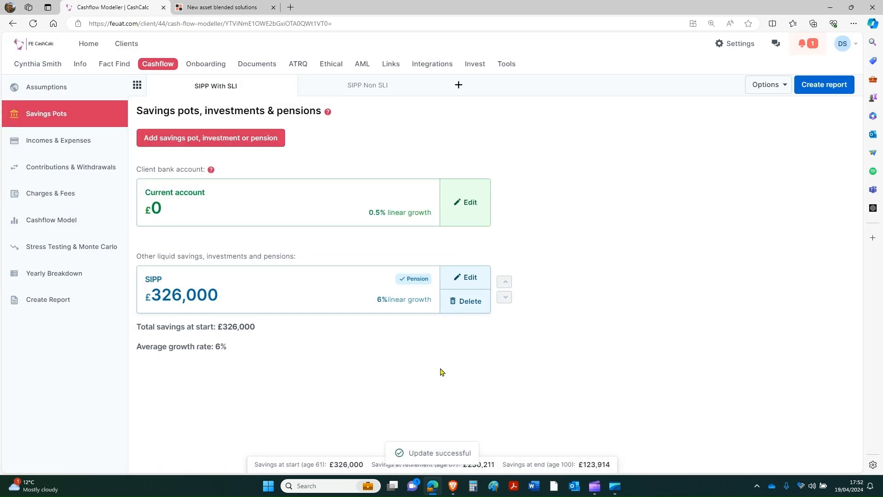
Compare the updated SIPP With SLI cashflow model against SIPP Non SLI and close the comparison.
click(75, 224)
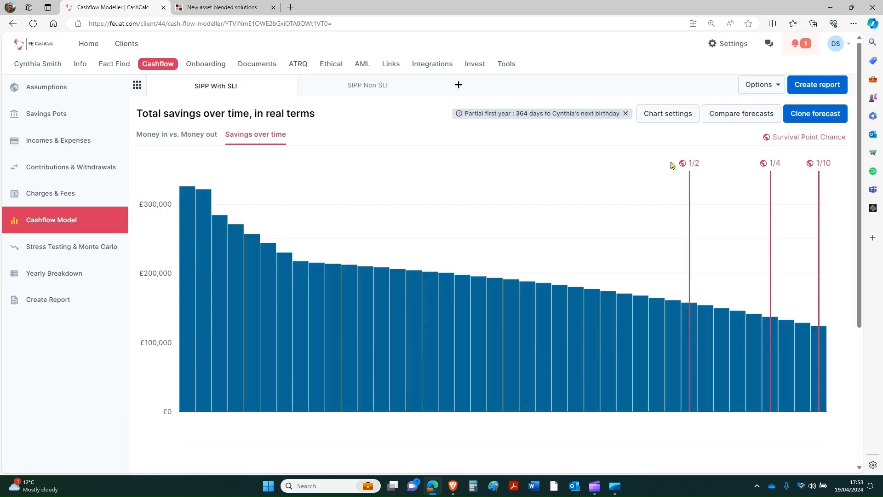
click(744, 114)
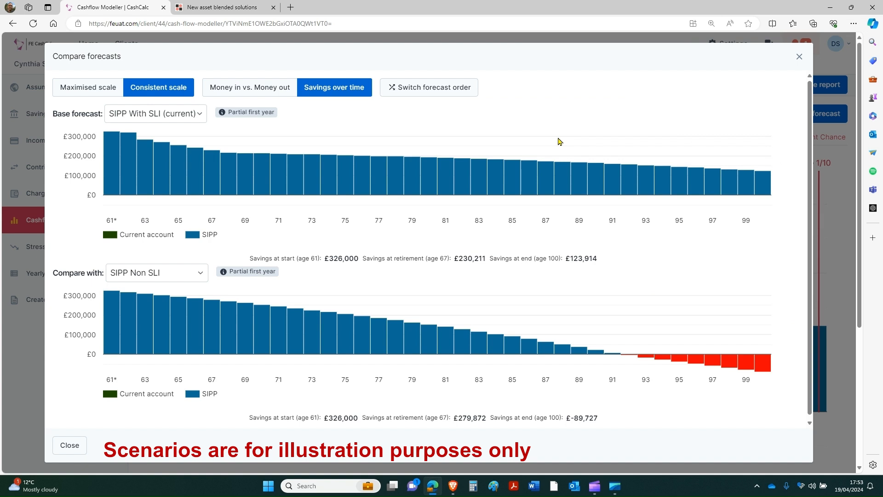
mouse_move(766, 193)
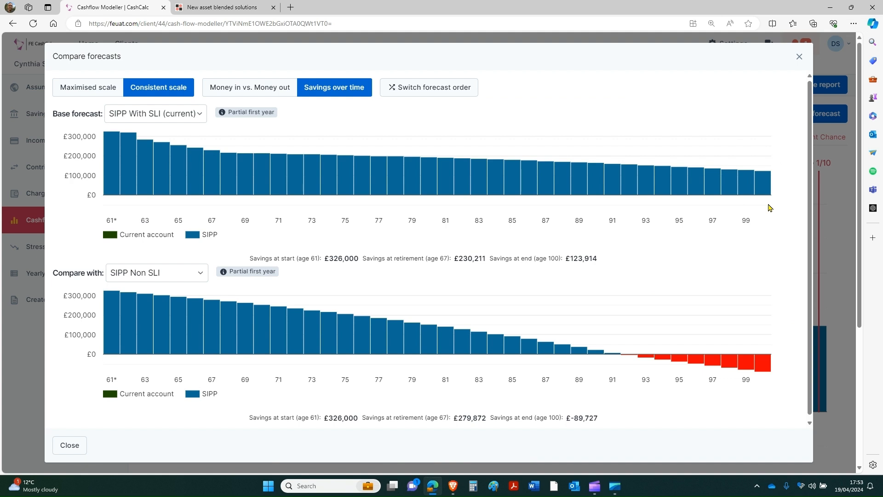
click(800, 56)
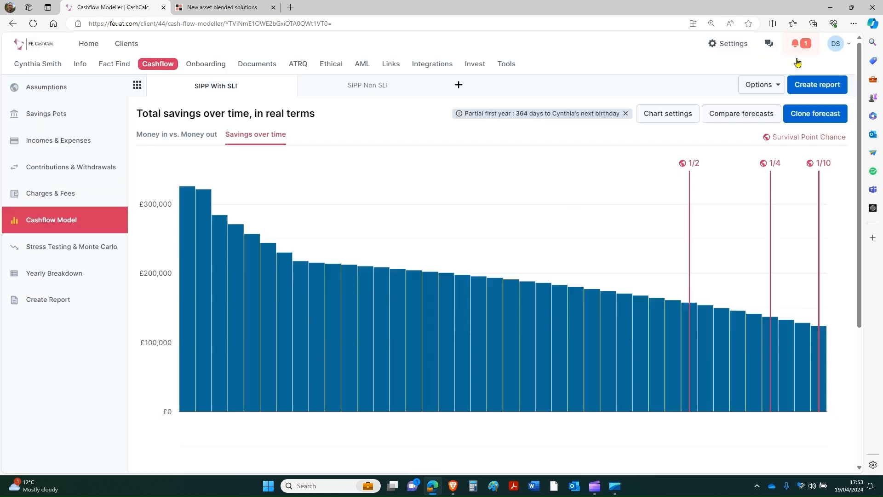
In FE Analytics, generate and check the annualised performance table for the two UT Mixed Investment sectors, then return to CashCalc.
click(454, 491)
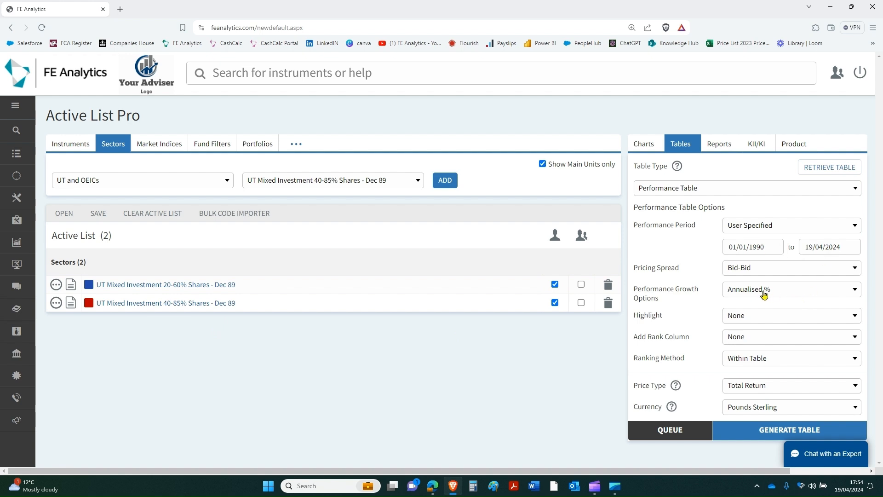
click(739, 427)
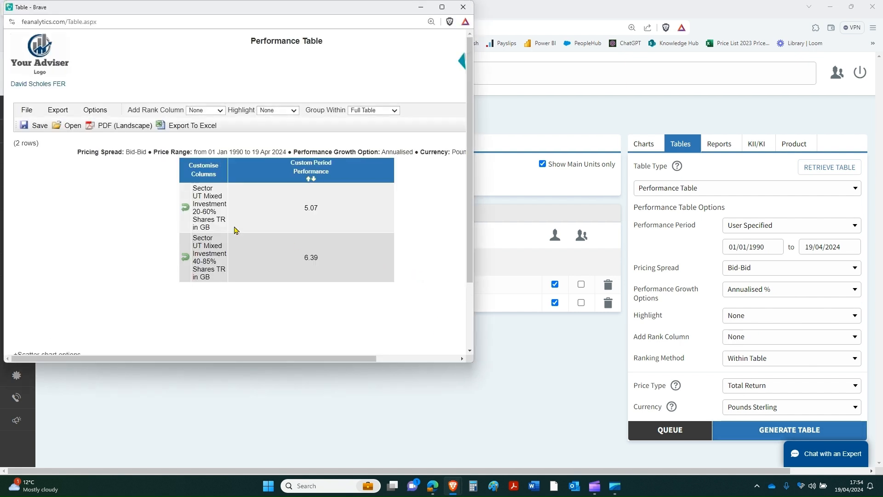
double_click(311, 207)
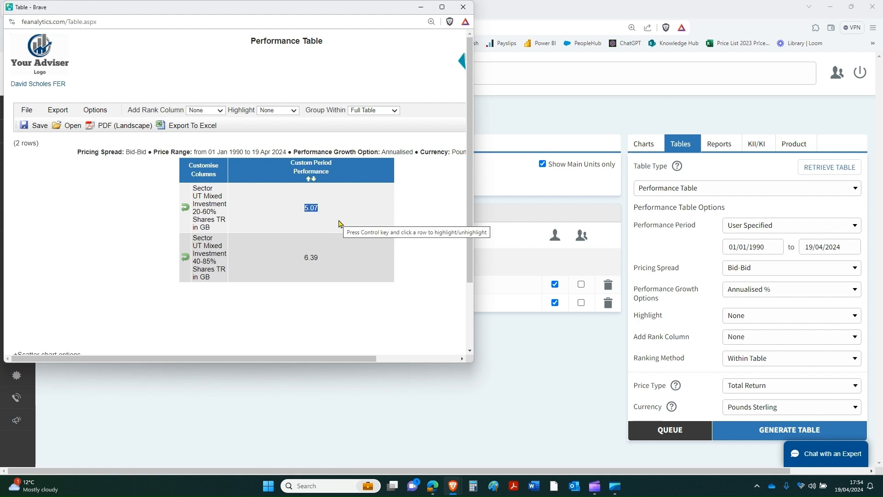
click(312, 259)
double_click(311, 259)
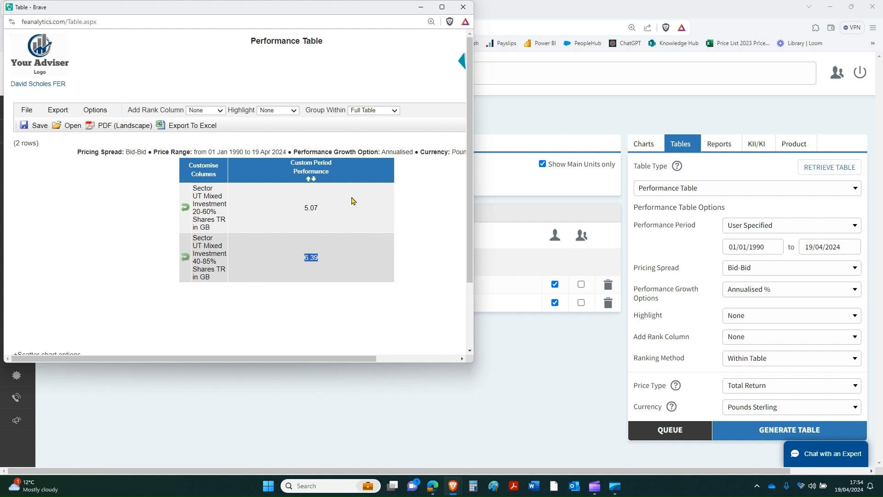
click(463, 7)
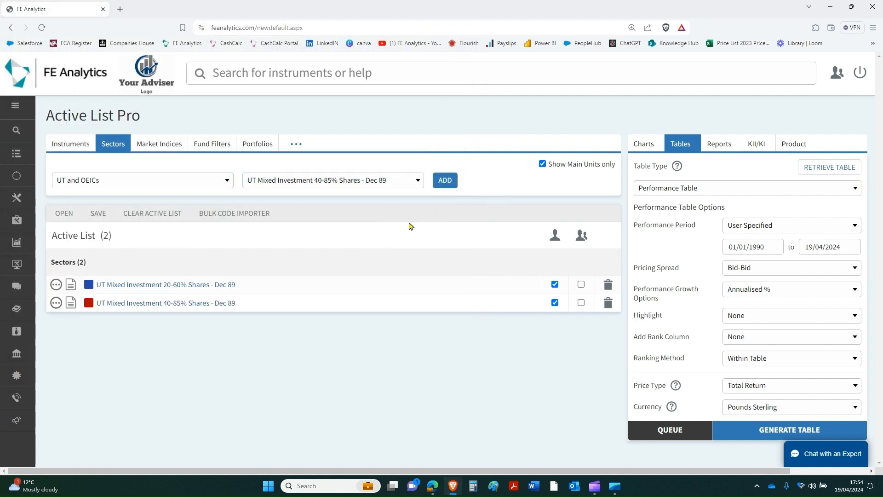
click(431, 488)
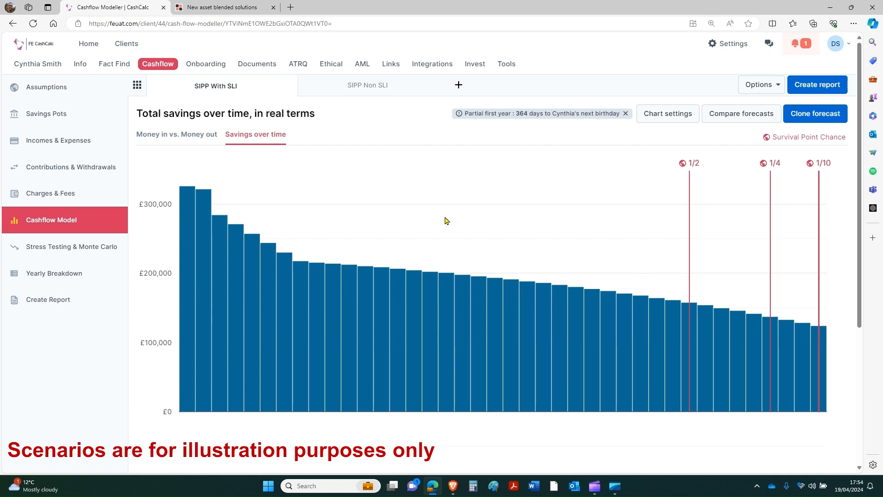